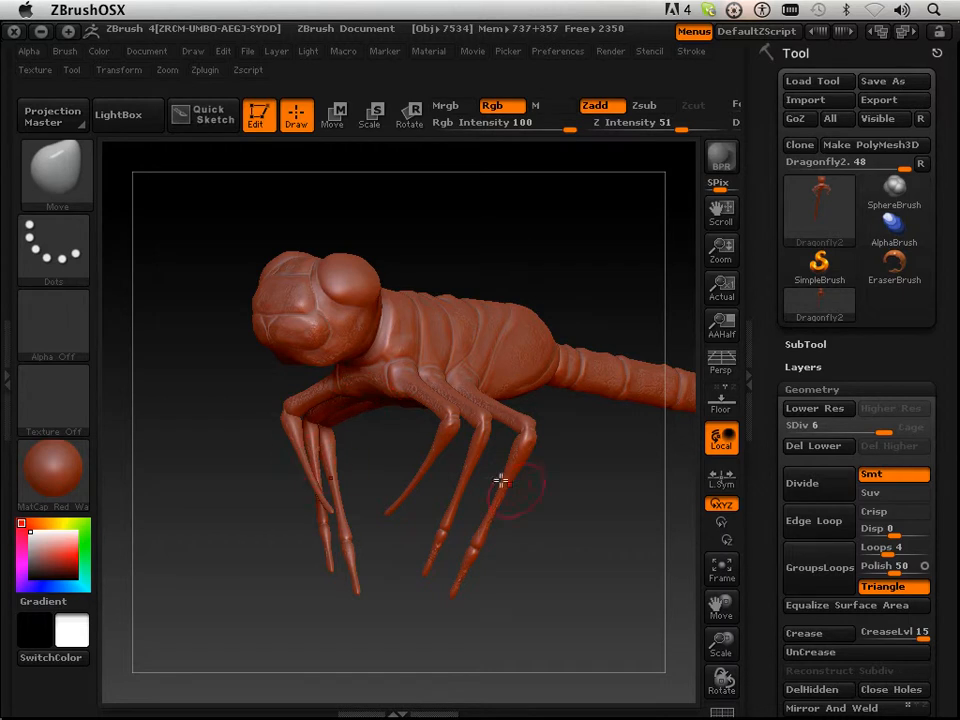
Examine the dragonfly's head, thorax, abdomen and legs from the front, side, rear and underside
mouse_move(557, 533)
left_mouse_down()
mouse_move(536, 471)
mouse_move(474, 364)
mouse_move(396, 379)
left_mouse_up()
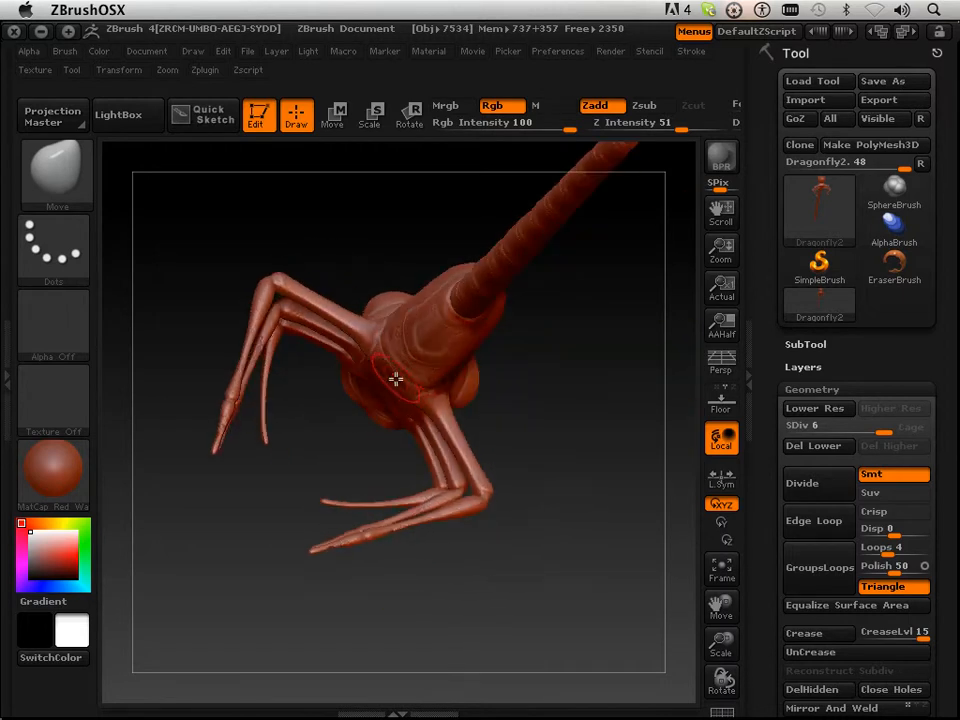
mouse_move(515, 440)
left_mouse_down()
mouse_move(561, 467)
mouse_move(579, 446)
mouse_move(560, 368)
mouse_move(568, 302)
mouse_move(540, 416)
left_mouse_up()
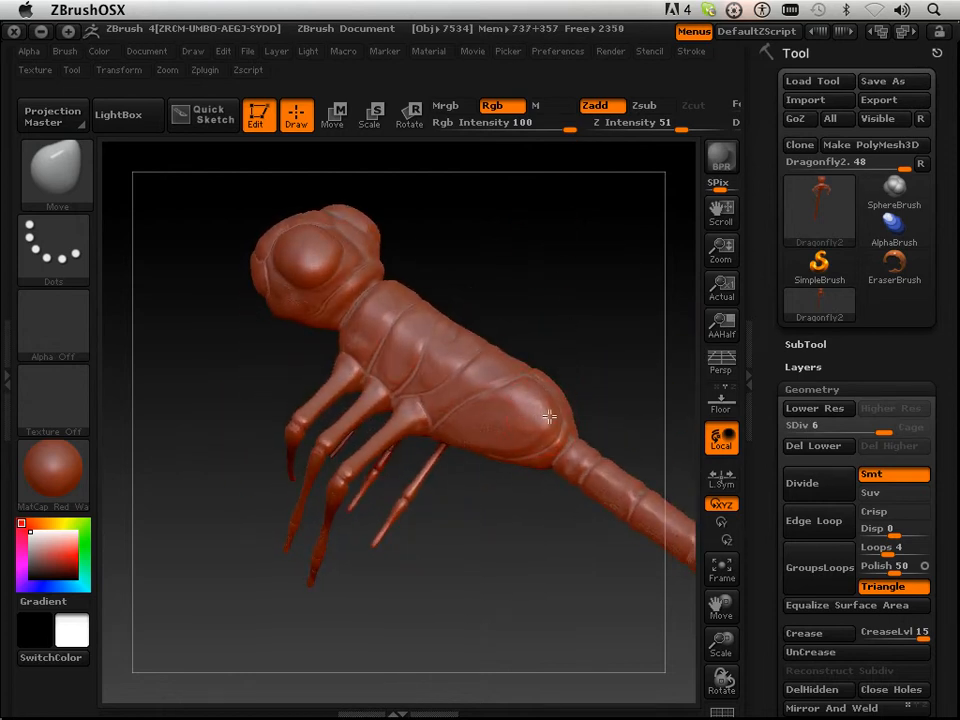
left_click_drag(603, 381, 399, 261)
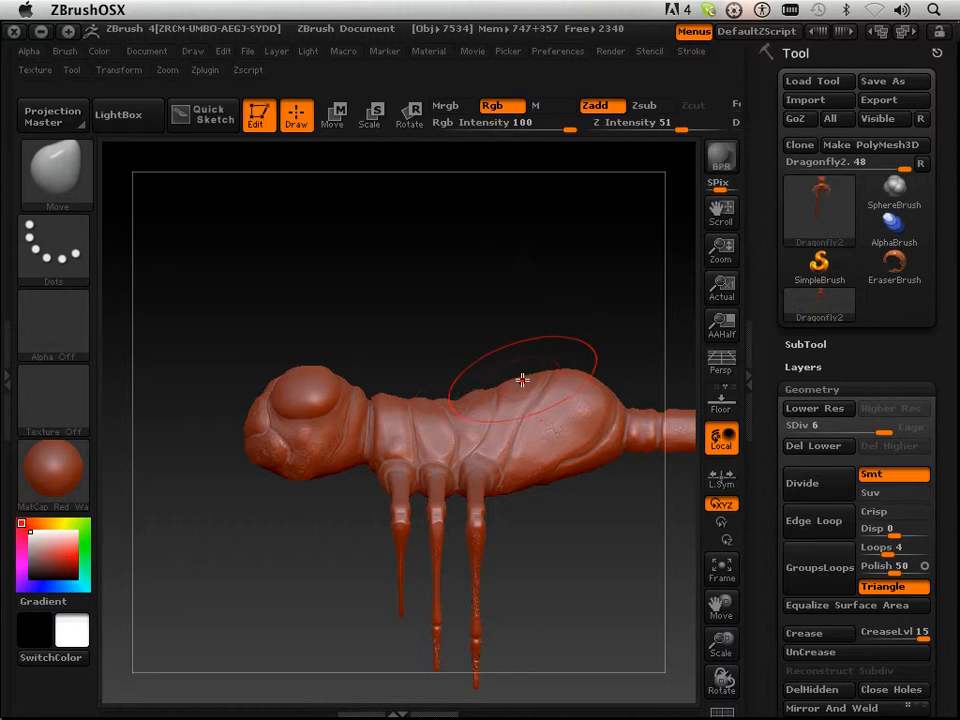
left_click_drag(549, 315, 557, 353)
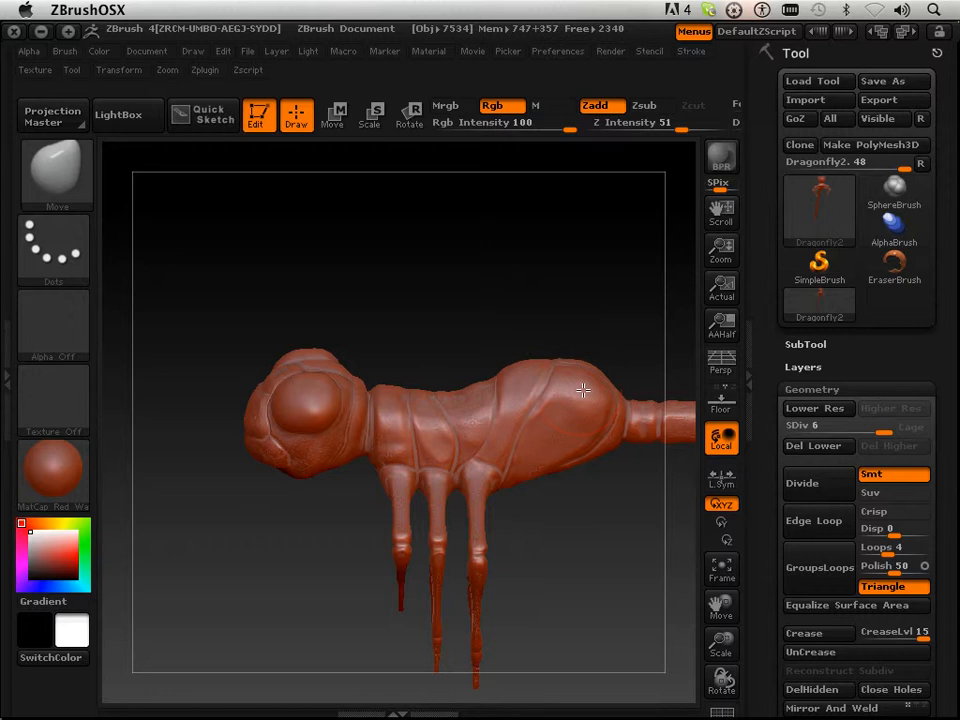
left_click_drag(610, 318, 506, 362)
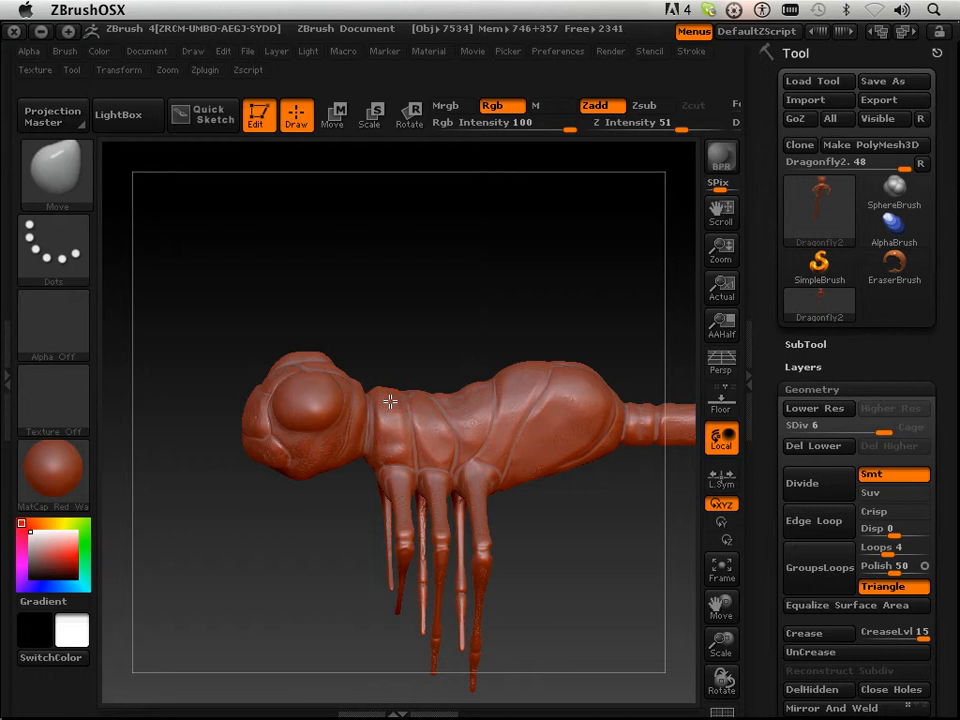
mouse_move(509, 328)
left_mouse_down()
mouse_move(484, 381)
mouse_move(525, 347)
mouse_move(471, 371)
mouse_move(512, 373)
mouse_move(521, 276)
mouse_move(506, 302)
mouse_move(517, 299)
mouse_move(325, 380)
left_mouse_up()
left_click_drag(194, 511, 302, 380)
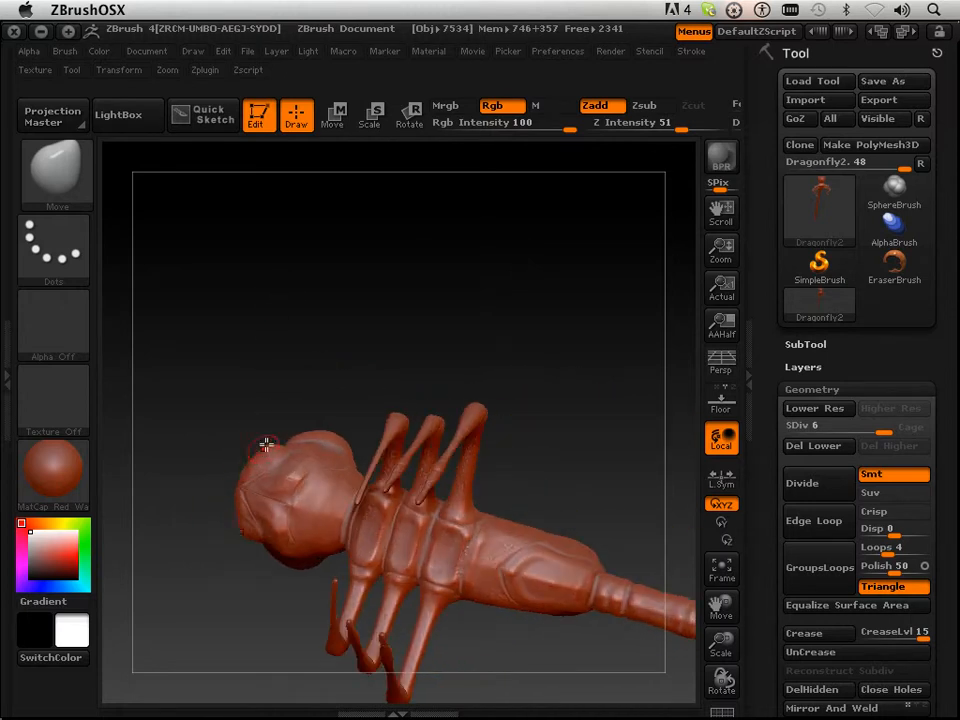
left_click_drag(266, 444, 256, 411)
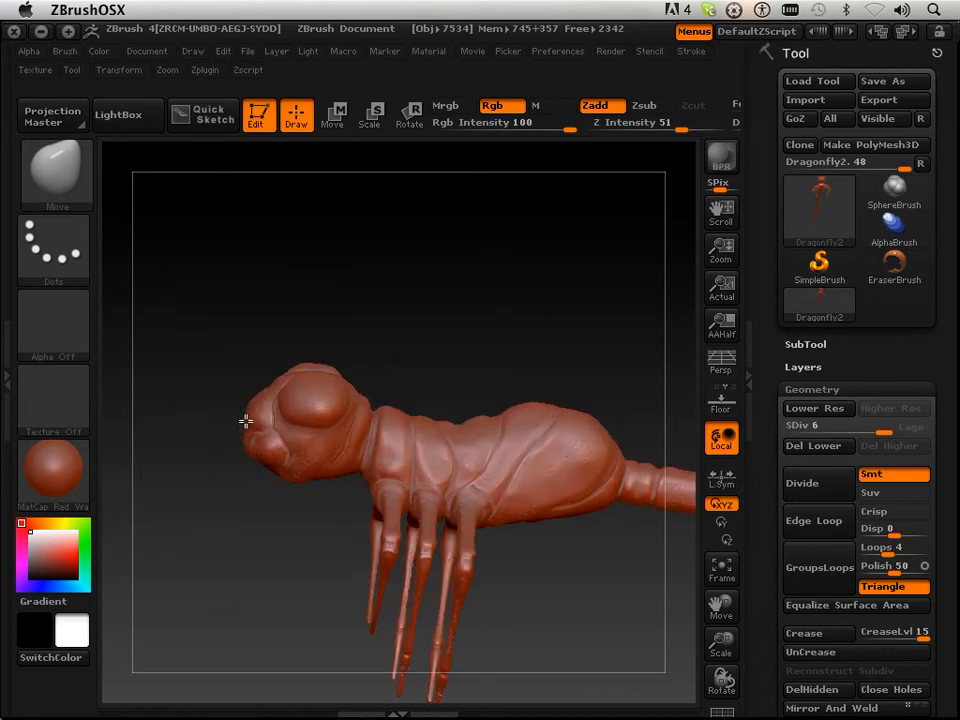
left_click_drag(424, 364, 424, 375)
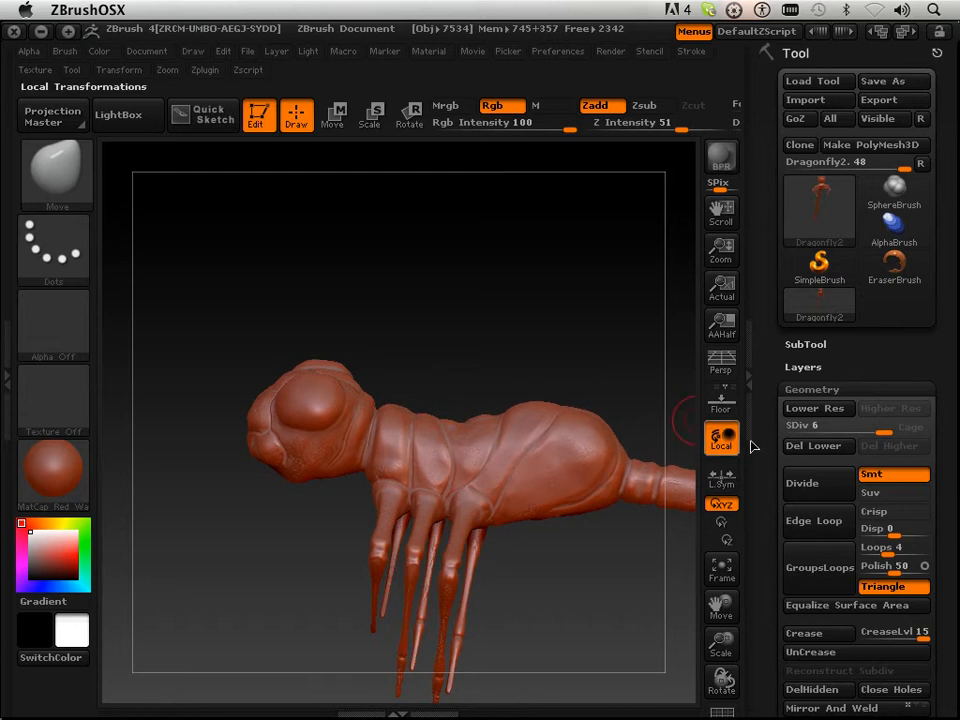
Inspect the segments along the dragonfly's tail from the side
mouse_move(869, 433)
left_mouse_down()
mouse_move(786, 422)
mouse_move(865, 431)
left_mouse_up()
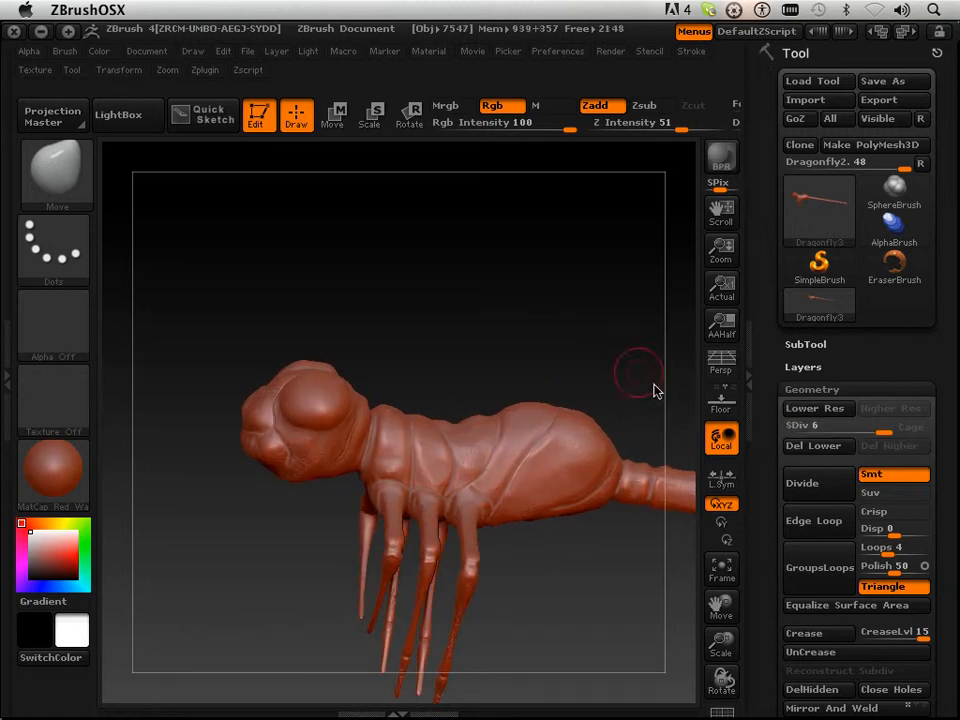
left_click_drag(718, 604, 533, 562)
left_click_drag(384, 346, 377, 352)
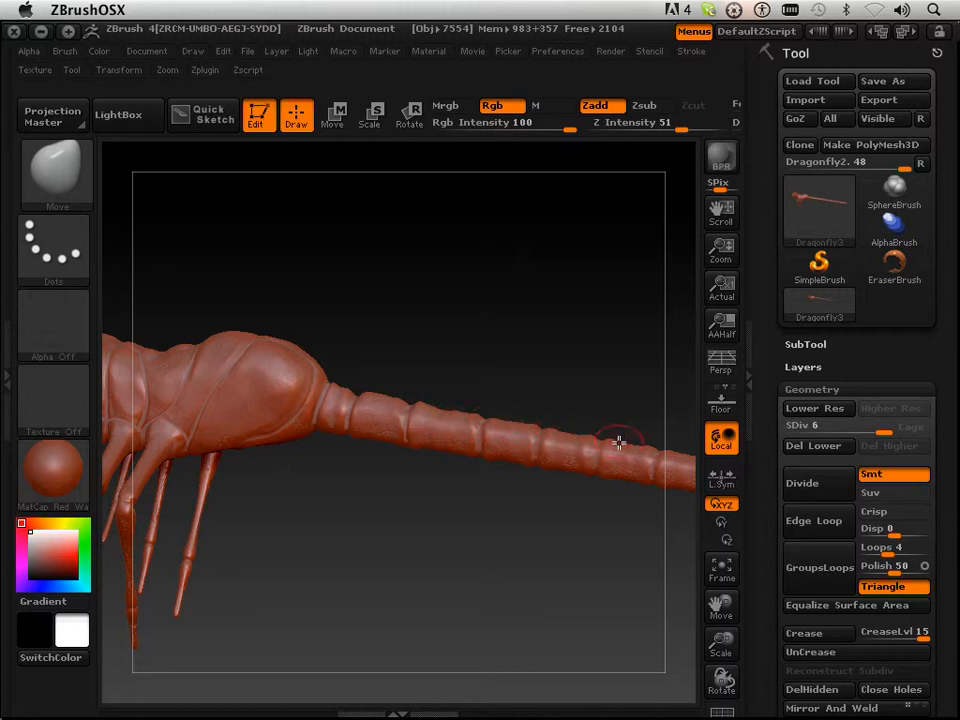
left_click_drag(720, 604, 616, 572)
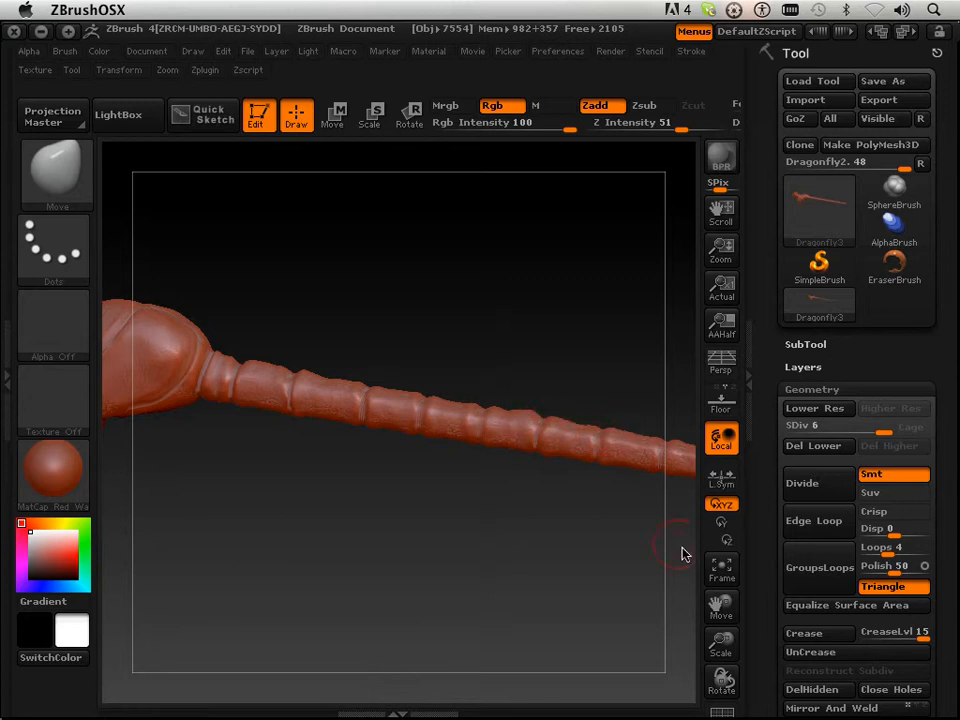
left_click_drag(712, 604, 543, 445)
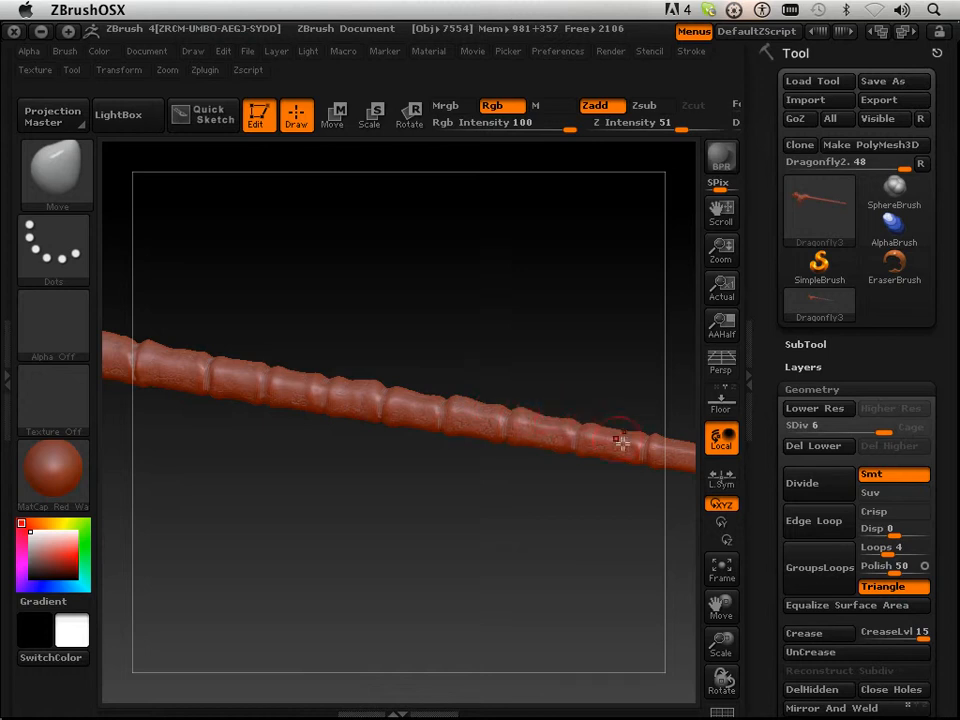
left_click_drag(720, 608, 590, 590)
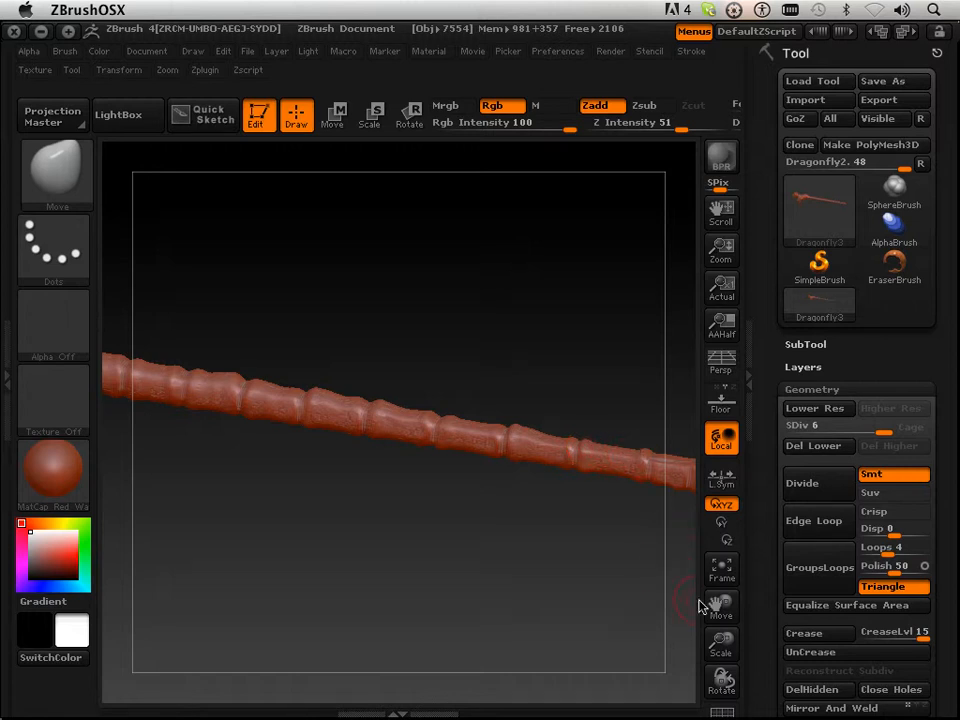
left_click_drag(718, 605, 900, 642)
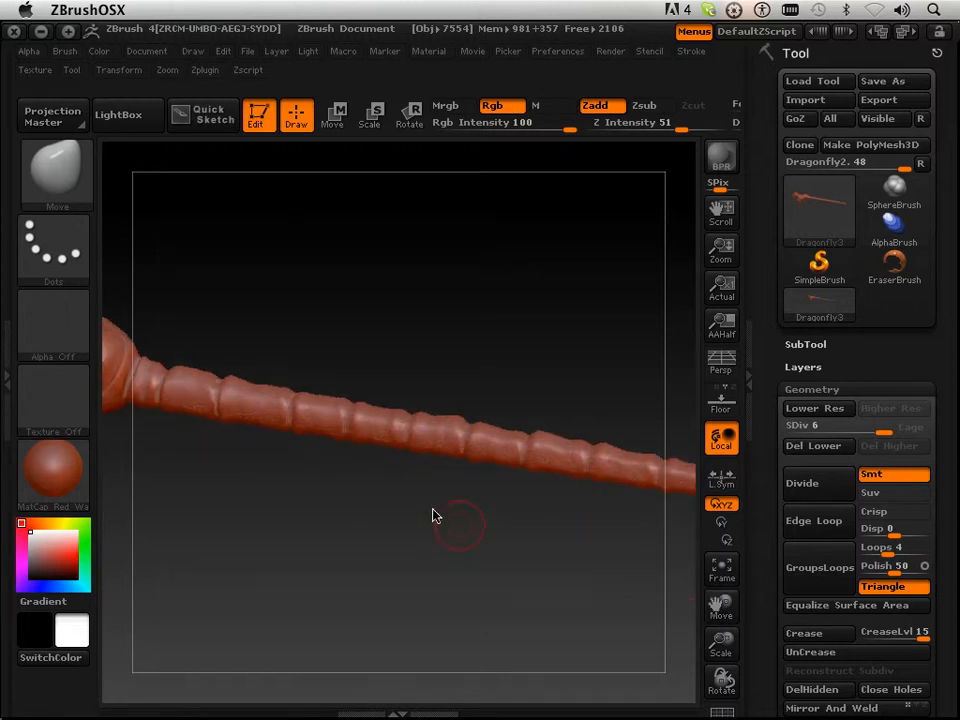
Examine the joint between the abdomen and the tail from above and from both sides
left_click_drag(432, 515, 529, 508)
left_click_drag(686, 326, 645, 425)
left_click_drag(721, 606, 726, 718)
left_click_drag(630, 263, 624, 336)
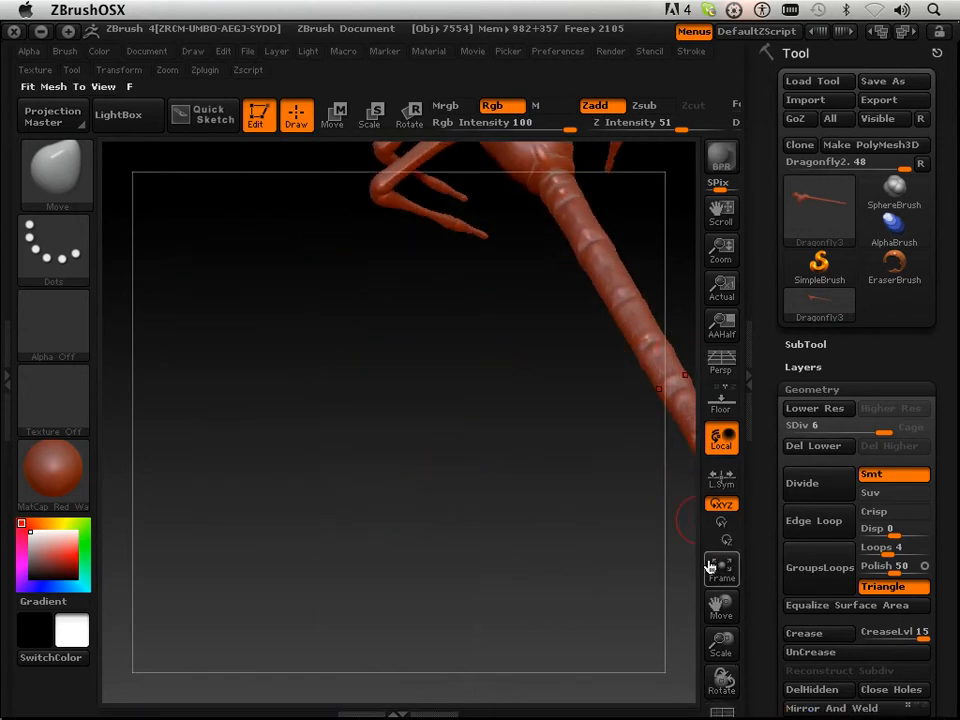
left_click_drag(718, 599, 697, 712)
left_click_drag(622, 428, 603, 500)
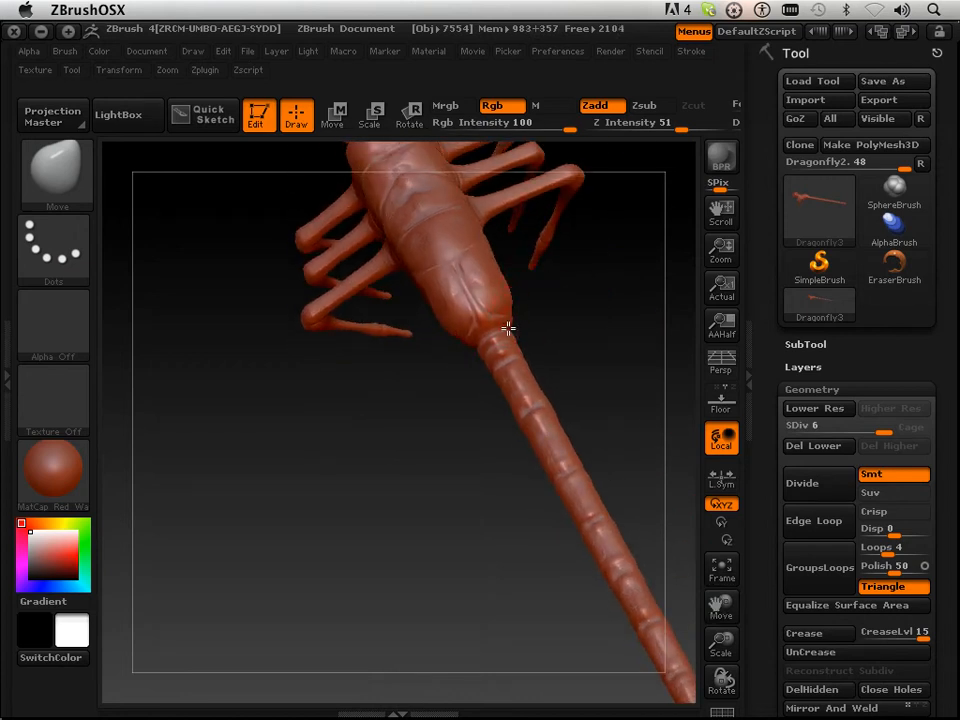
mouse_move(514, 327)
left_mouse_down()
mouse_move(424, 450)
mouse_move(465, 358)
mouse_move(525, 328)
left_mouse_up()
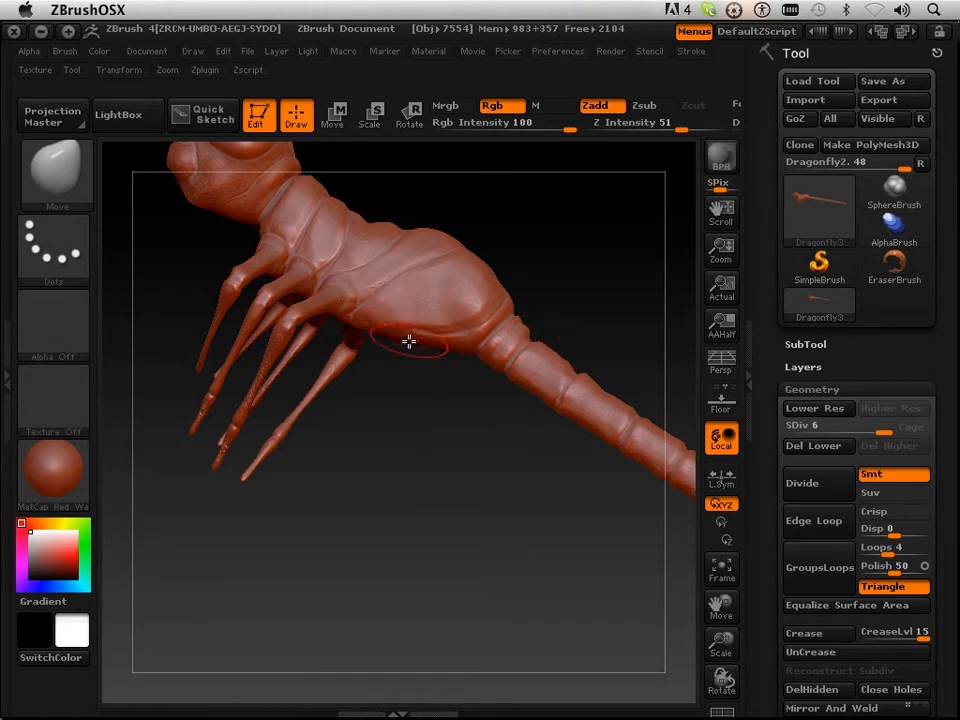
mouse_move(540, 312)
left_mouse_down()
mouse_move(559, 304)
mouse_move(400, 301)
left_mouse_up()
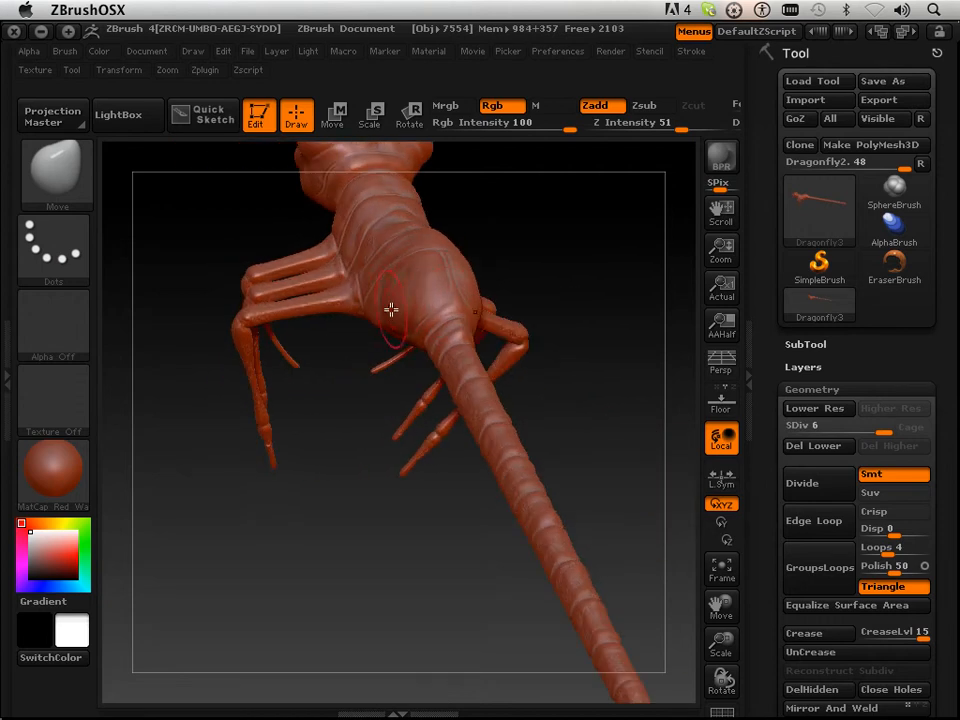
left_click_drag(571, 289, 530, 358)
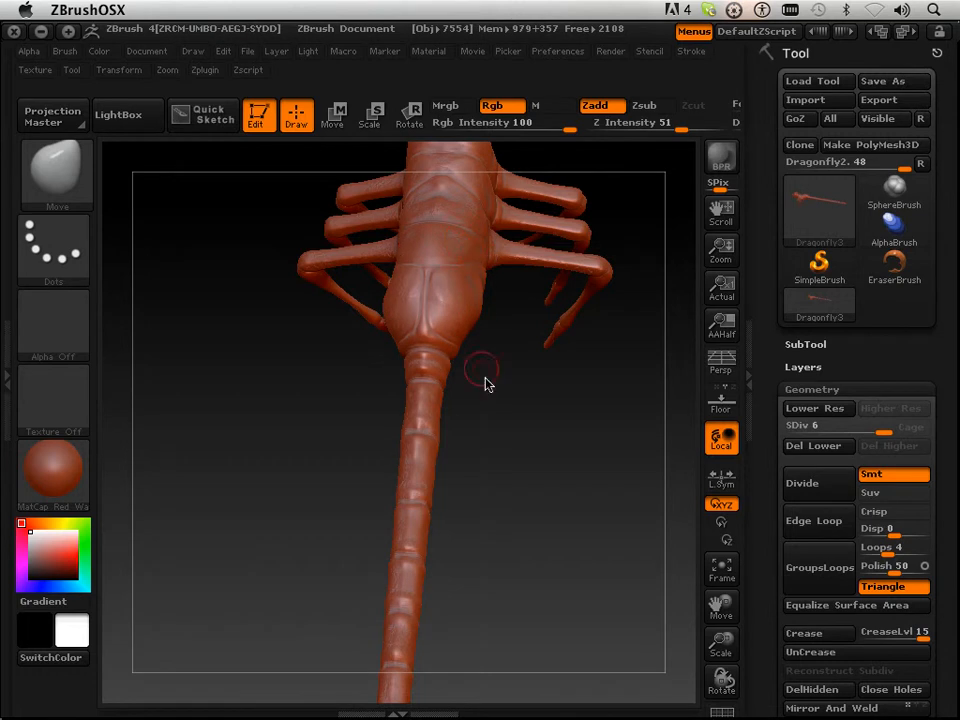
mouse_move(485, 383)
left_mouse_down()
mouse_move(456, 317)
mouse_move(429, 306)
mouse_move(421, 348)
mouse_move(467, 376)
left_mouse_up()
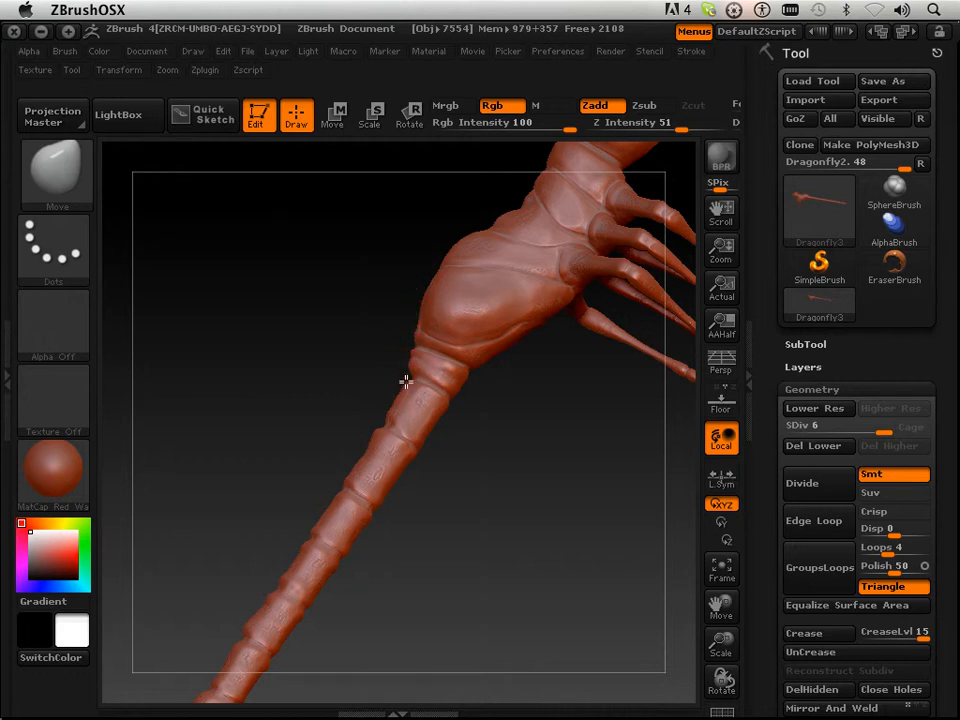
left_click_drag(491, 476, 617, 428)
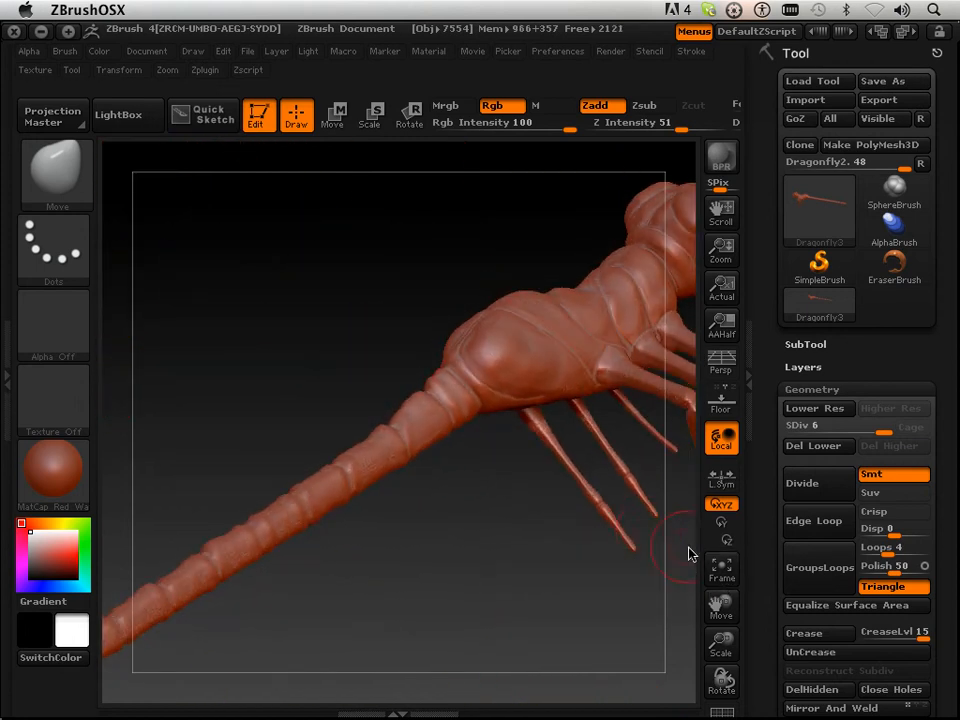
Examine the leg joints and the leg attachments on the underside of the thorax at close range
left_click_drag(720, 604, 490, 640)
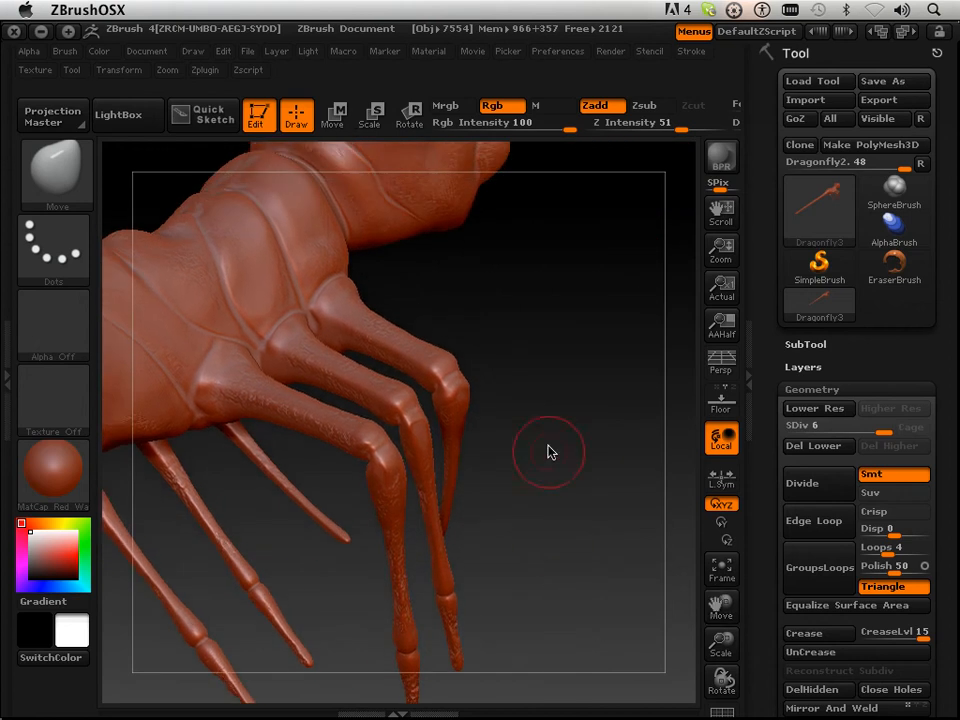
left_click_drag(549, 450, 572, 437)
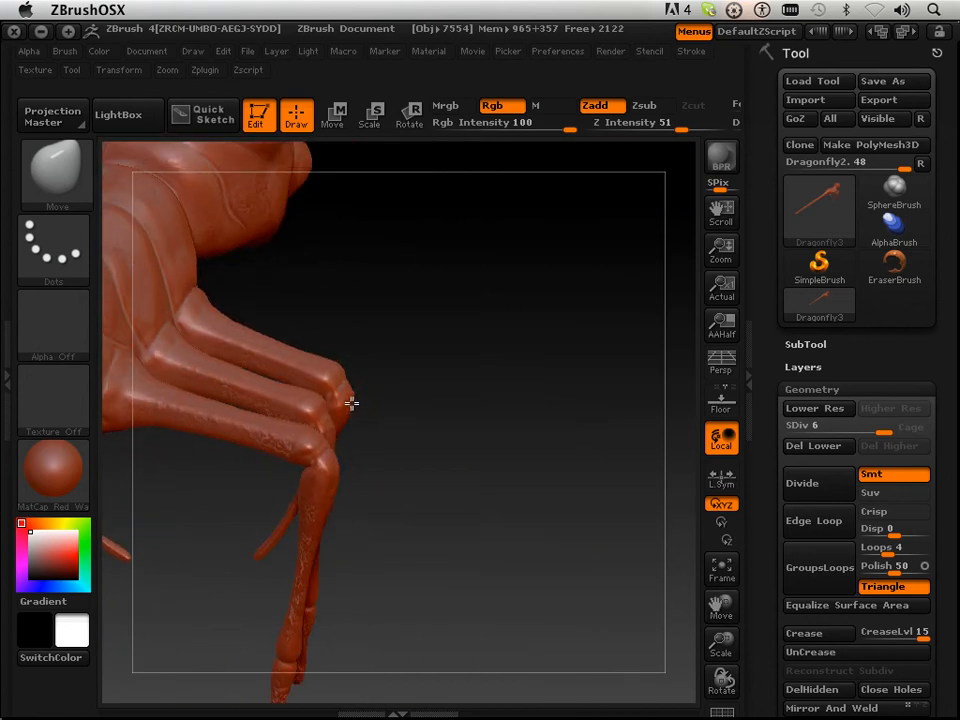
mouse_move(410, 445)
left_mouse_down()
mouse_move(420, 501)
mouse_move(390, 480)
mouse_move(420, 414)
mouse_move(396, 369)
mouse_move(379, 404)
left_mouse_up()
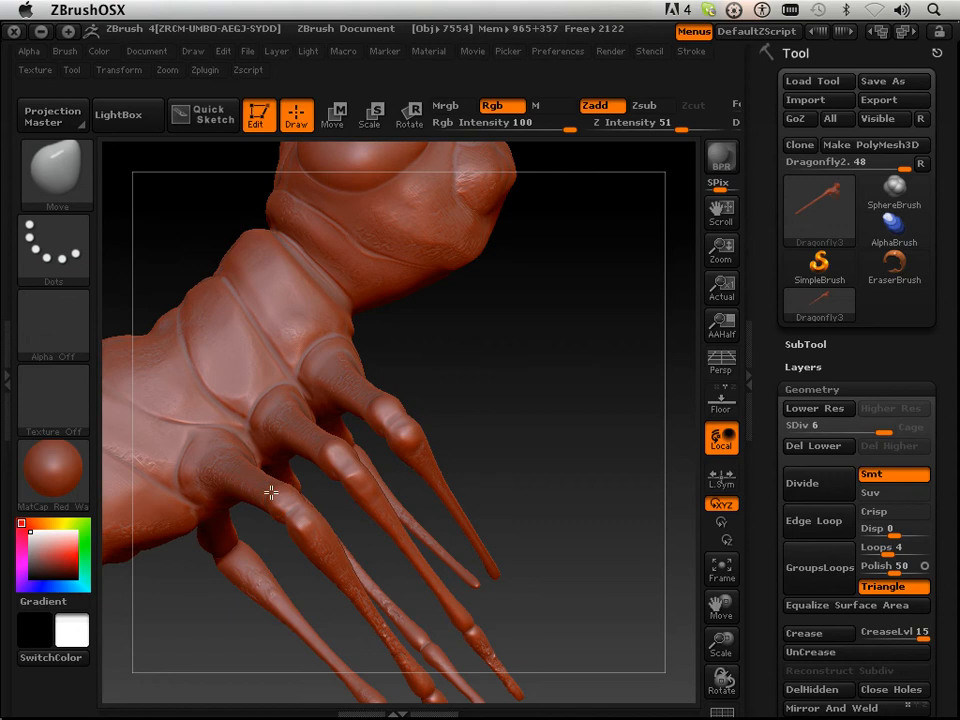
left_click_drag(506, 453, 335, 456)
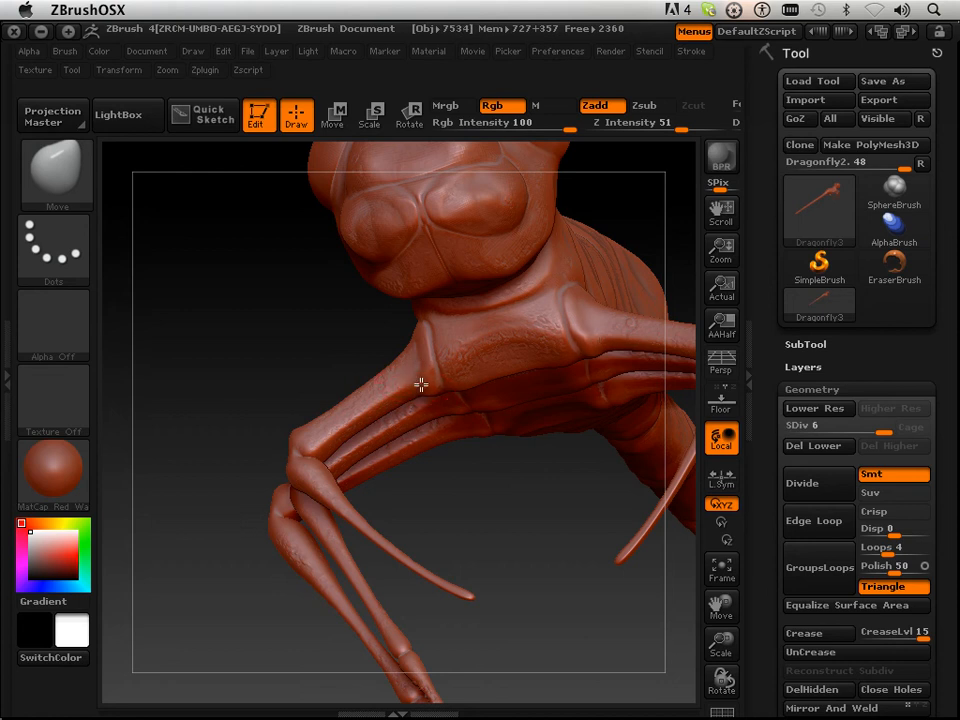
left_click_drag(501, 525, 512, 478)
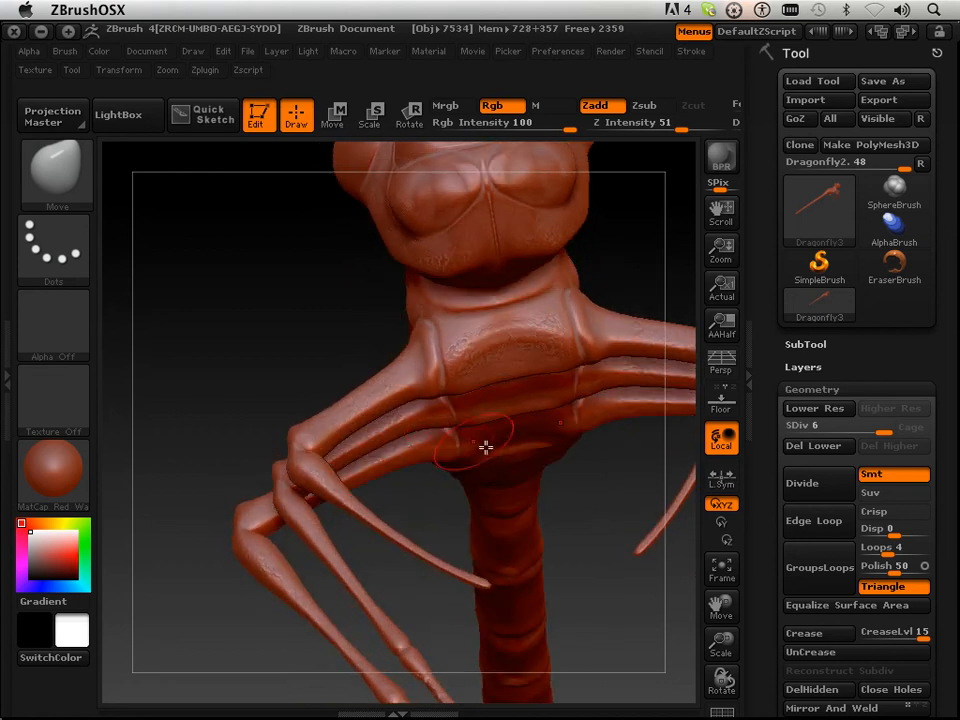
left_click_drag(545, 488, 574, 510)
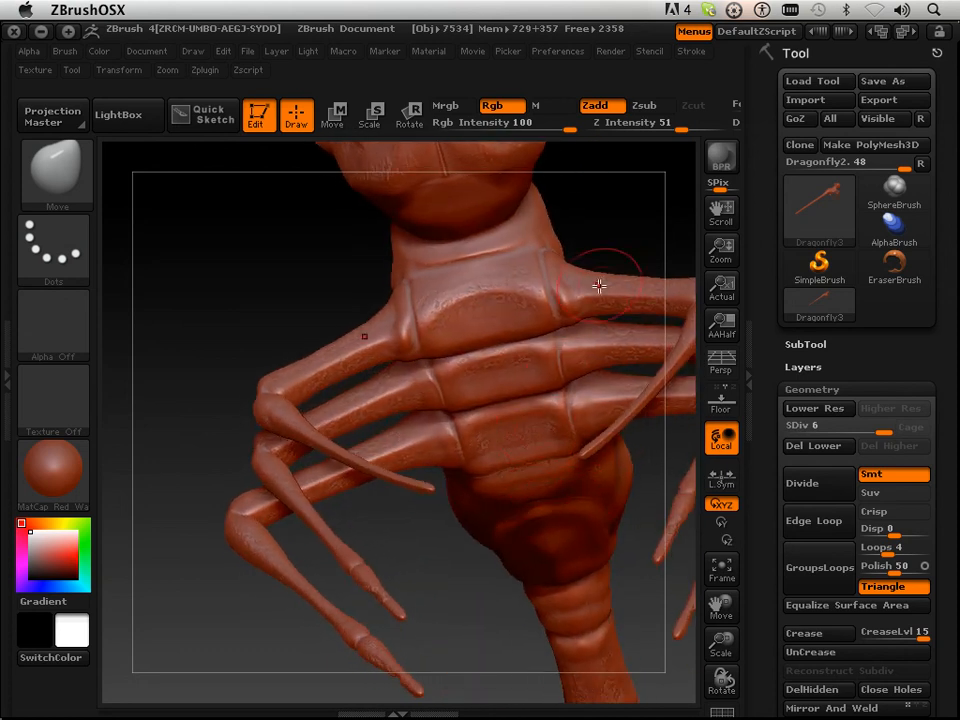
left_click_drag(602, 285, 536, 233)
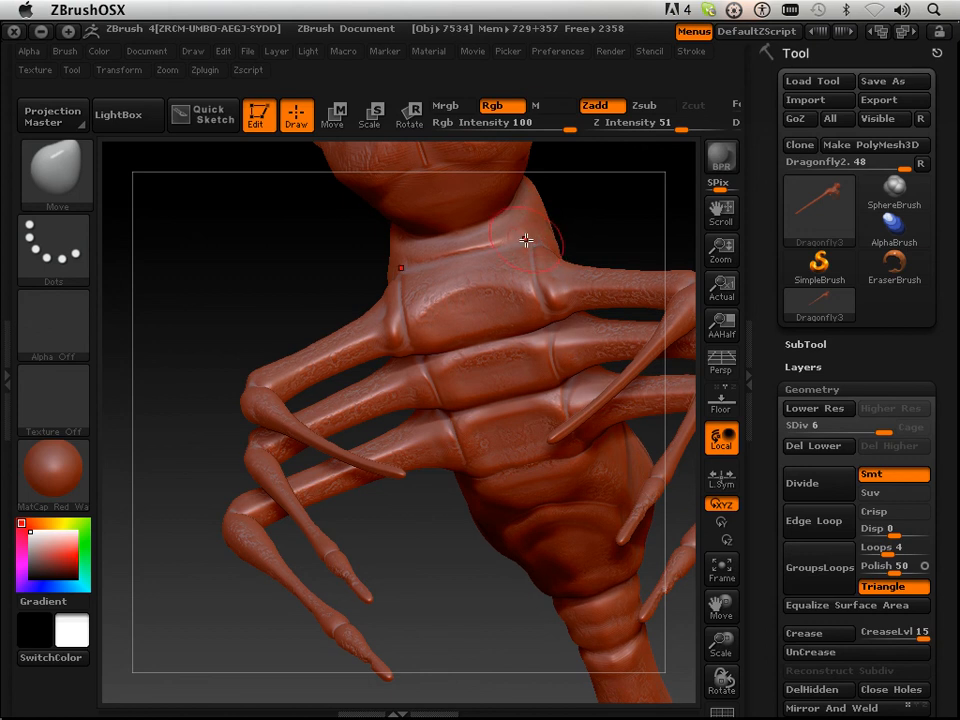